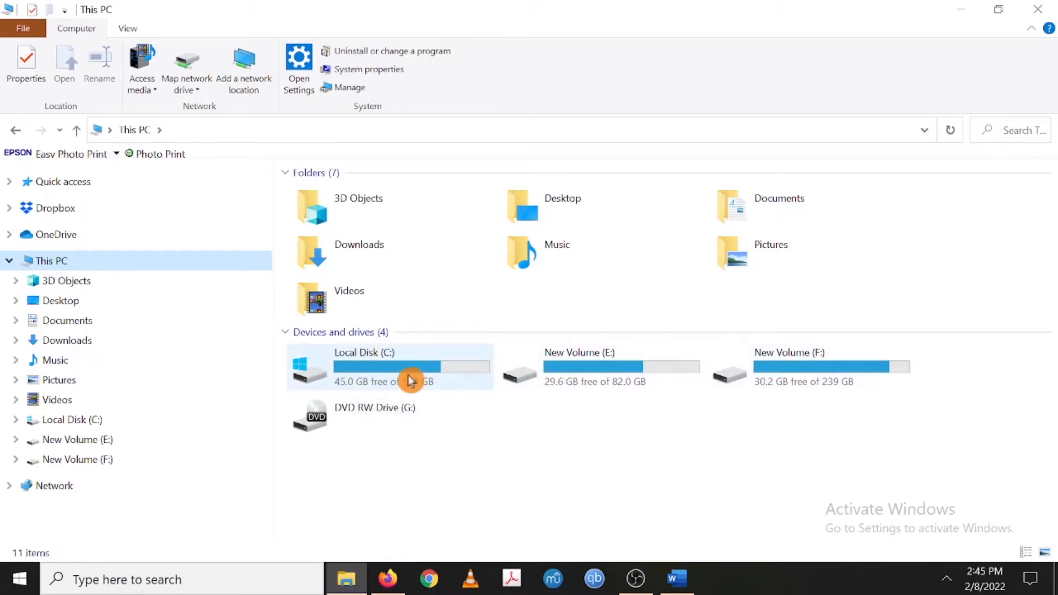
# Check the capacity and free space of the C: and E: drives in This PC.
pyautogui.moveTo(411, 381)
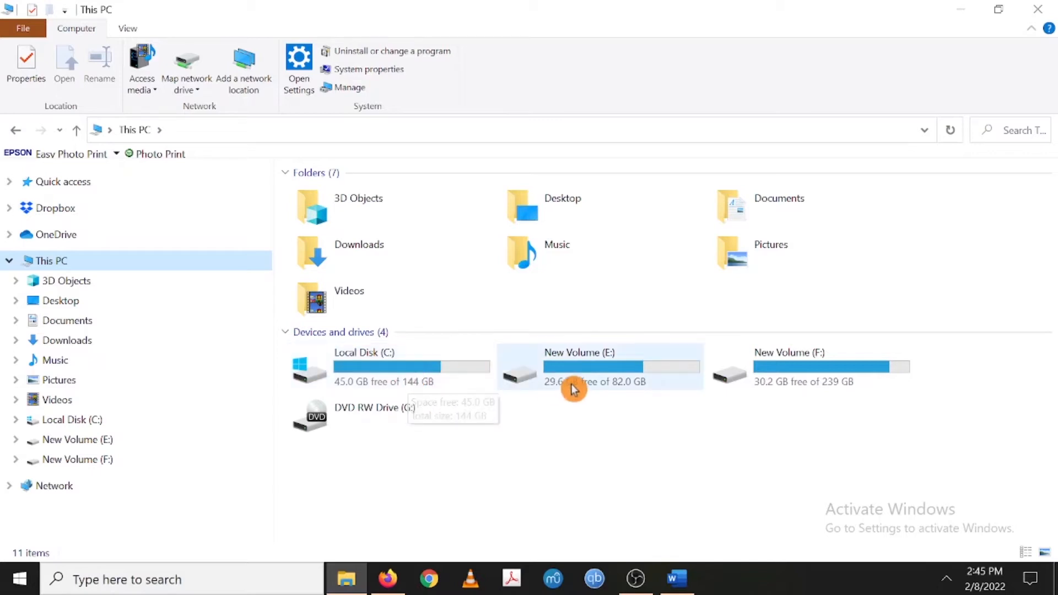
pyautogui.click(416, 358)
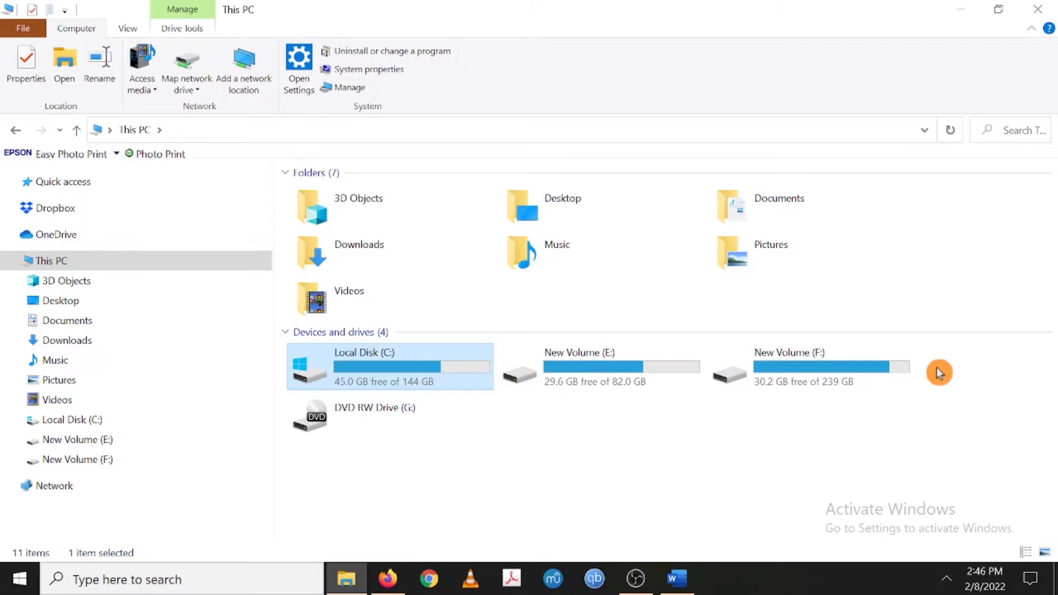
pyautogui.click(646, 380)
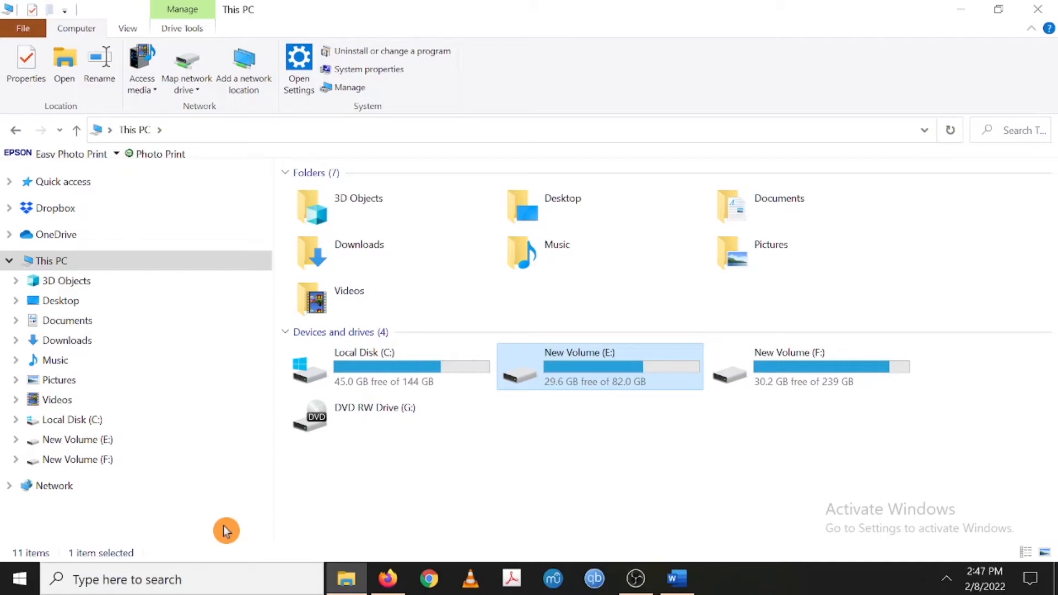
# Find and open the On-Screen Keyboard through Windows search, move it higher to view its keys, and close it.
pyautogui.click(212, 578)
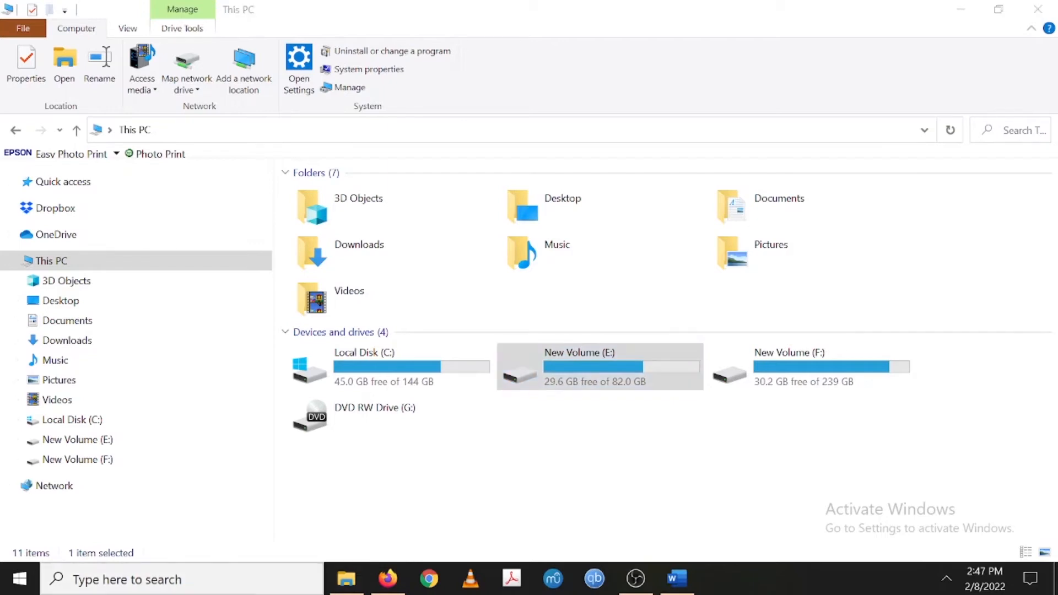
pyautogui.write('oscre')
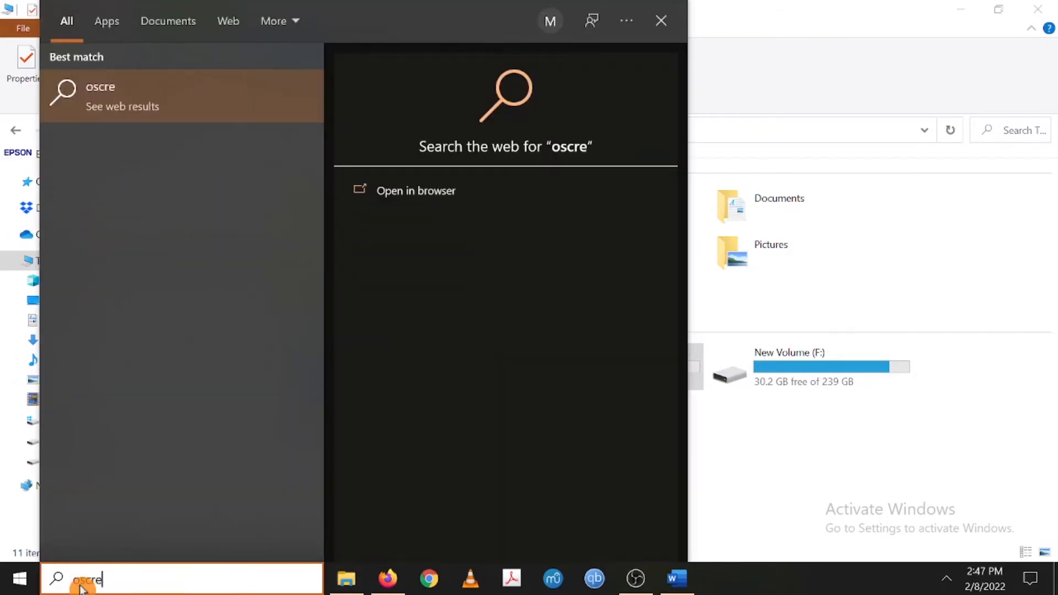
pyautogui.press('BackSpace')
pyautogui.press('BackSpace')
pyautogui.press('BackSpace')
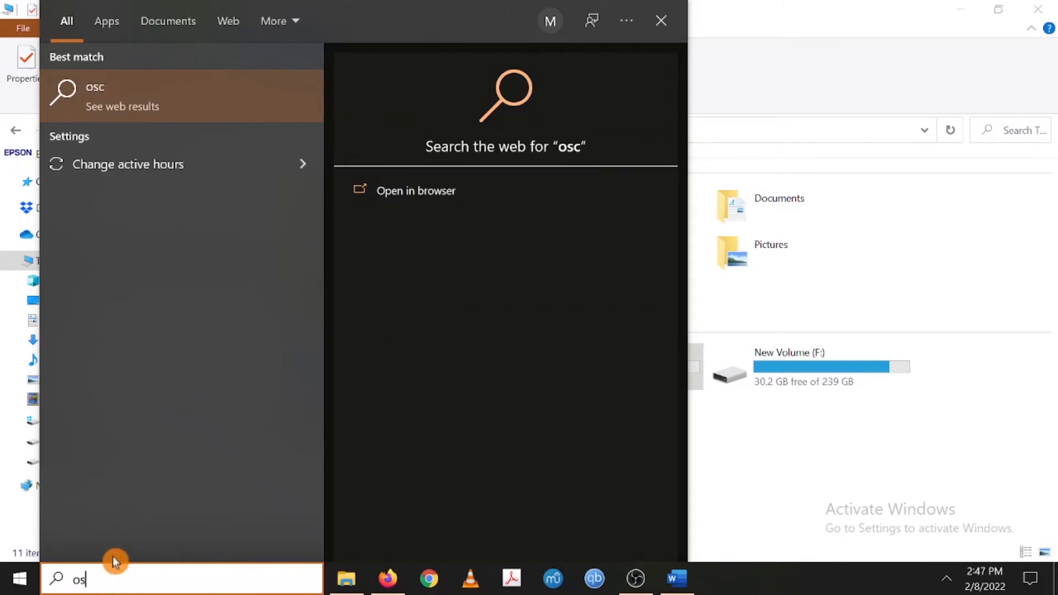
pyautogui.press('BackSpace')
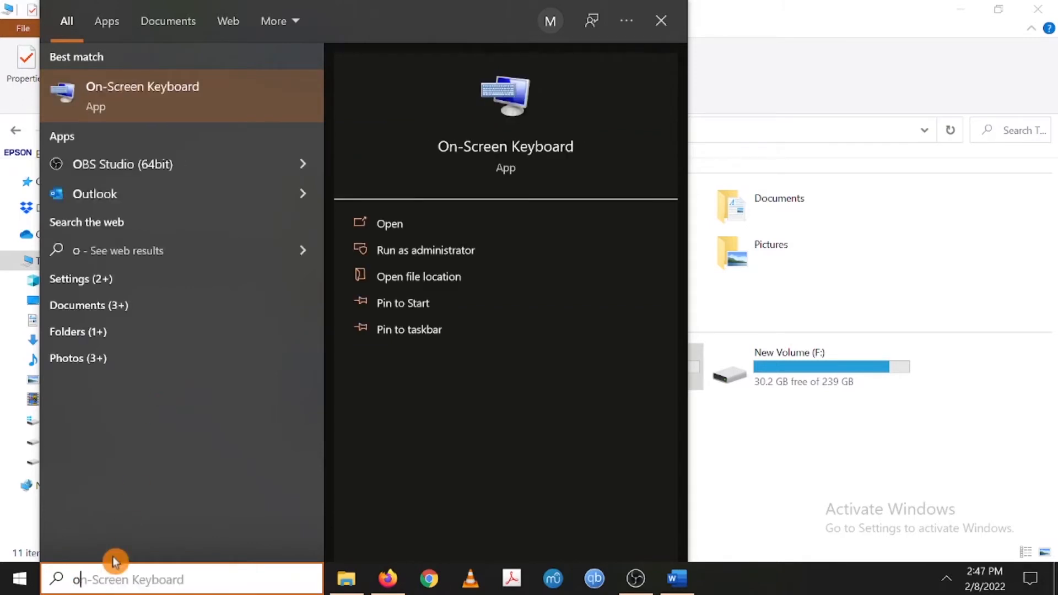
pyautogui.click(159, 101)
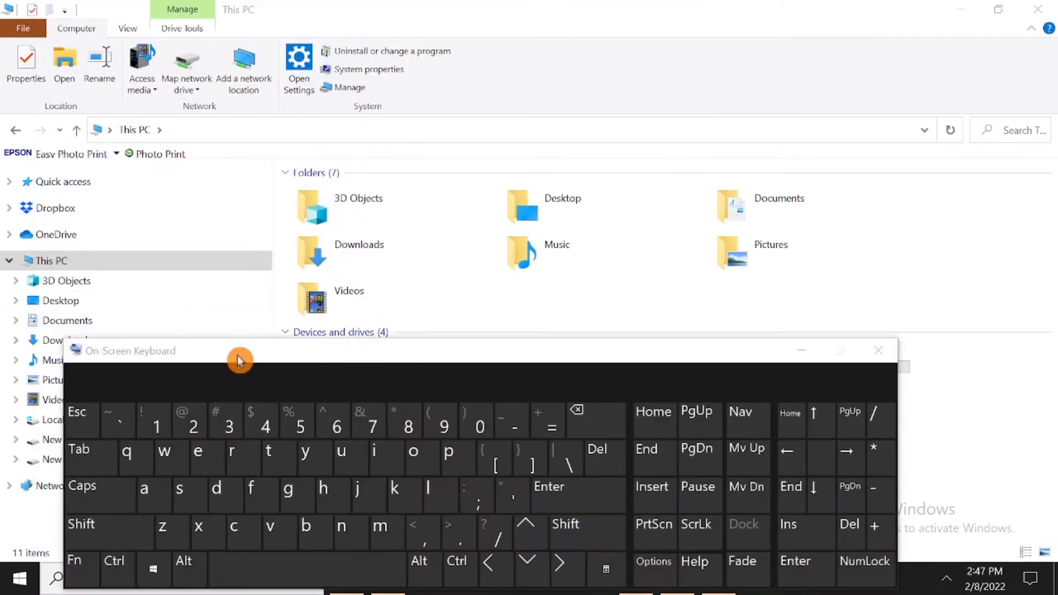
pyautogui.moveTo(240, 358); pyautogui.dragTo(269, 190)
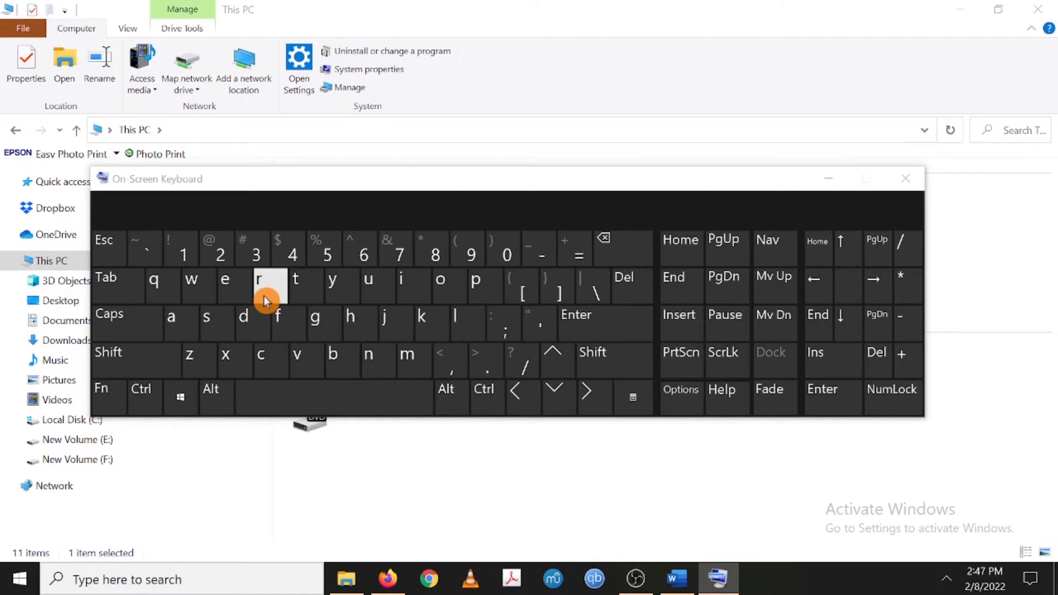
pyautogui.click(909, 178)
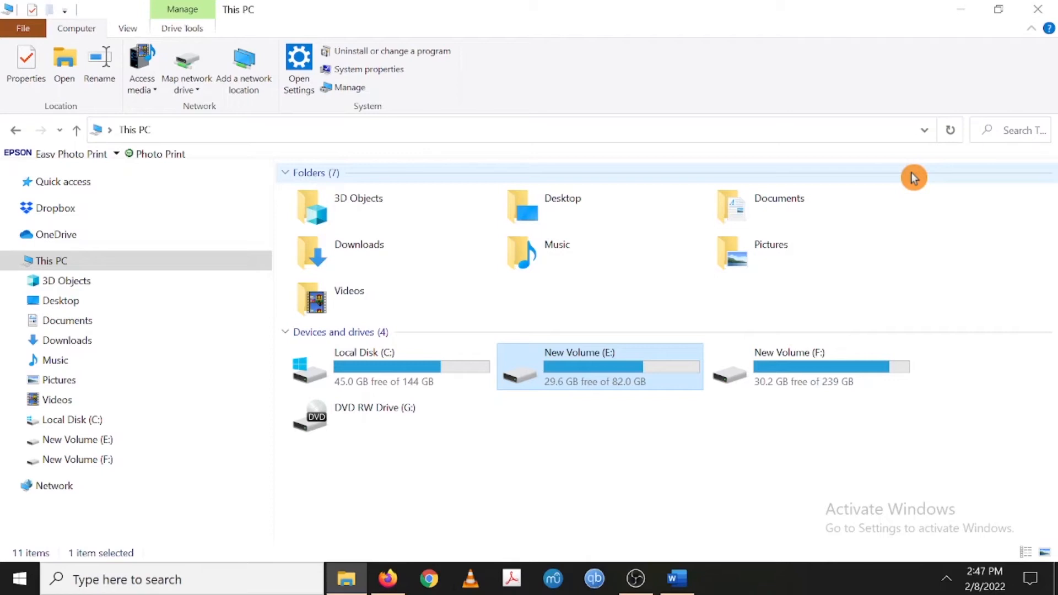
# Launch Disk Management with the Run command diskmgmt.msc and maximize its window.
pyautogui.press('super+r')
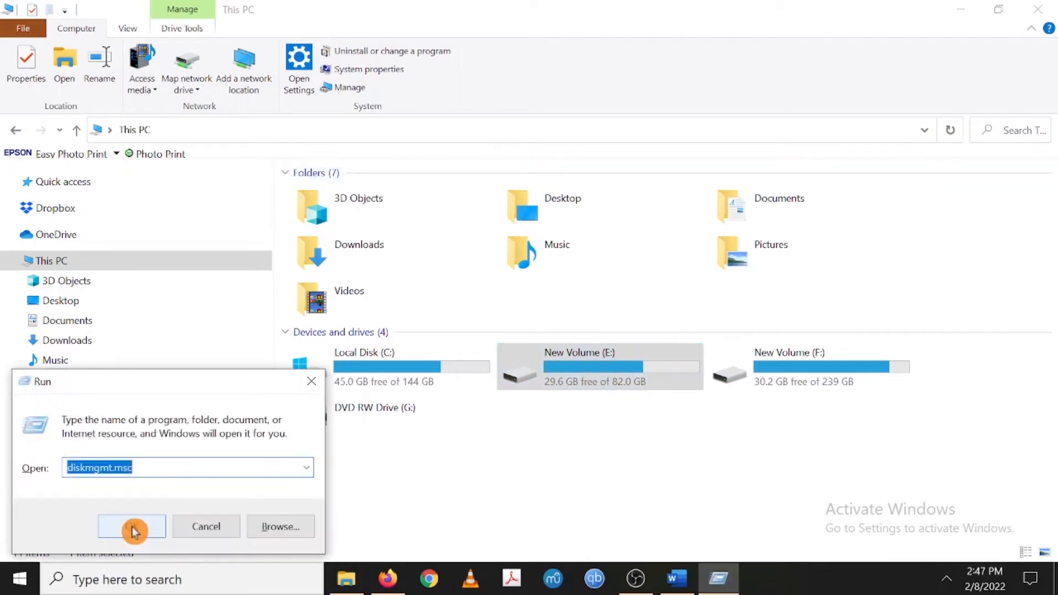
pyautogui.press('BackSpace')
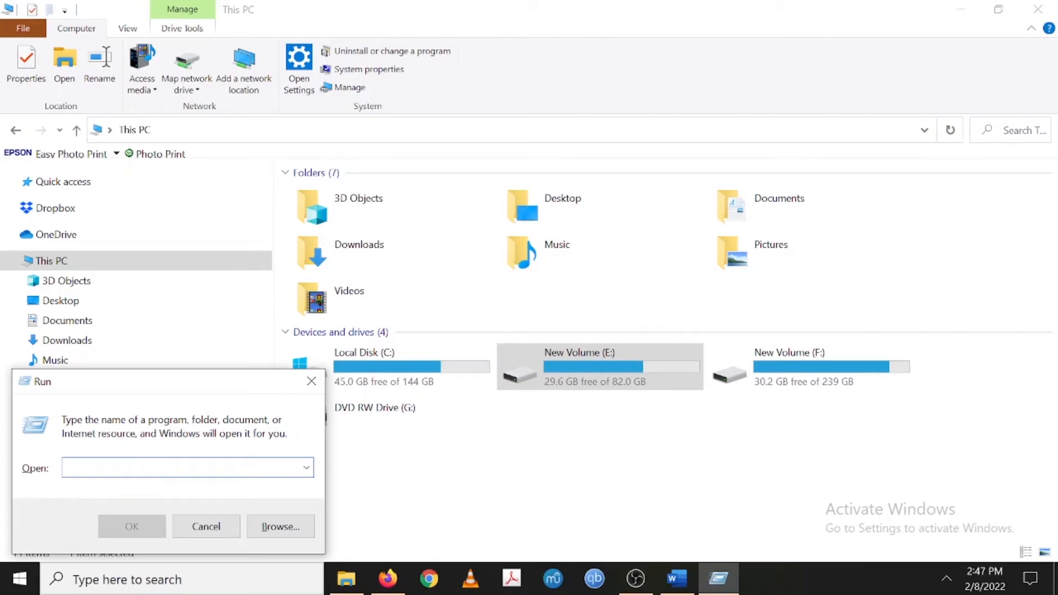
pyautogui.write('disk')
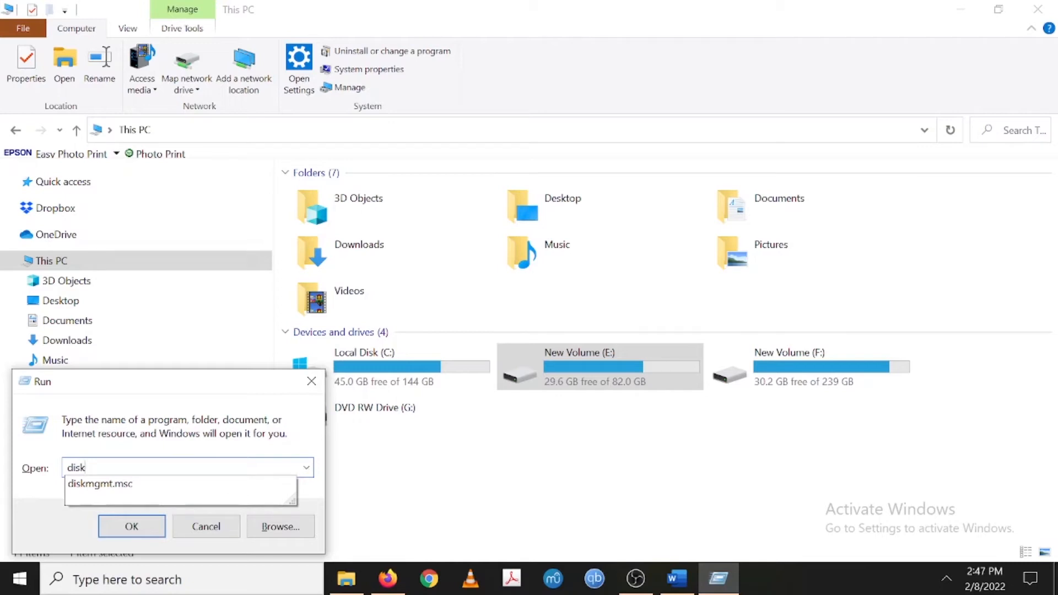
pyautogui.write('mgmt.msc')
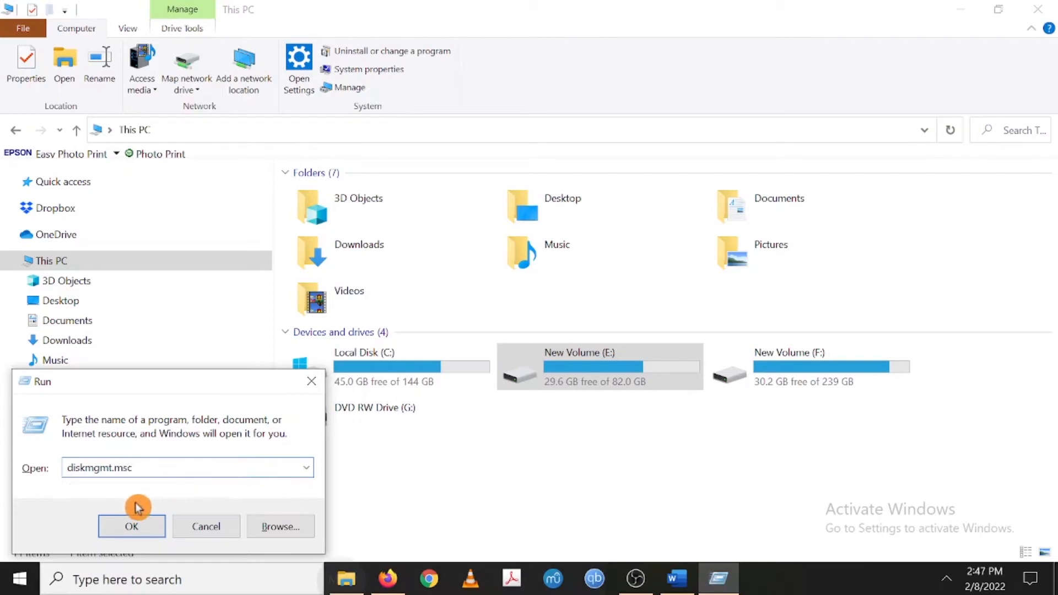
pyautogui.click(131, 526)
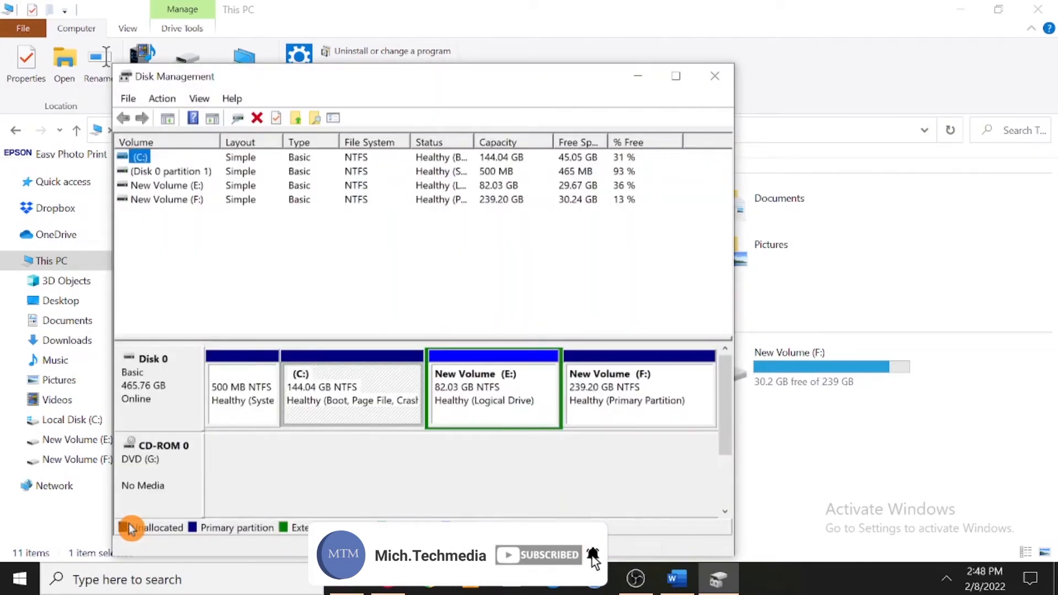
pyautogui.click(679, 80)
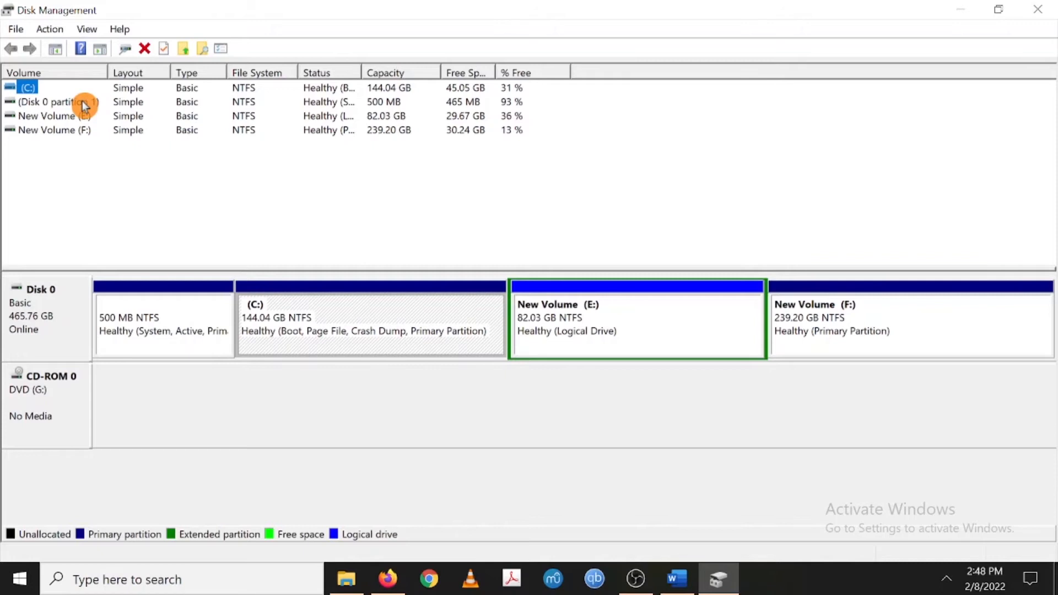
pyautogui.click(127, 94)
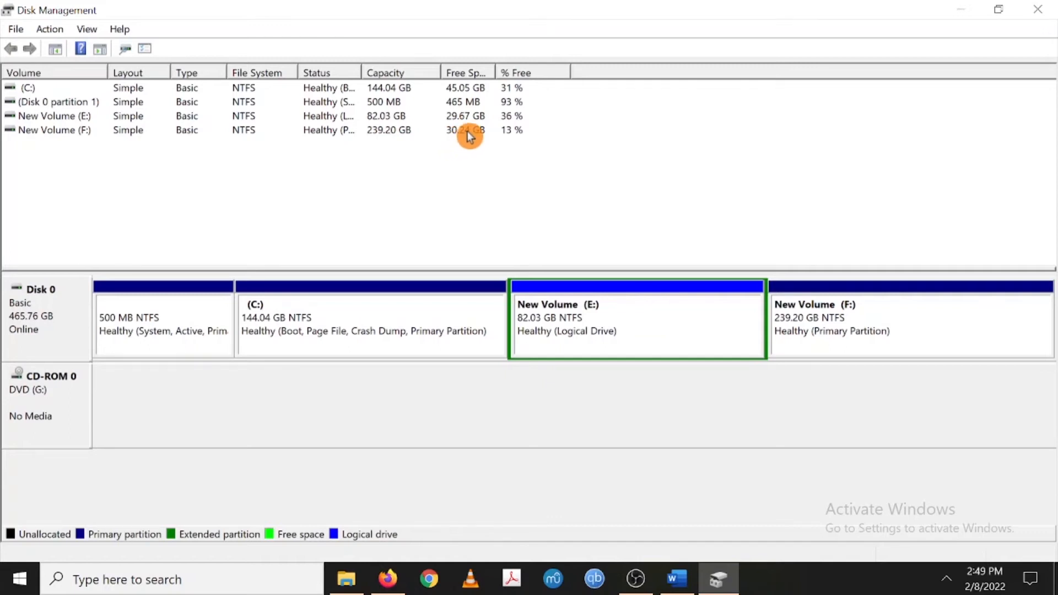
# Shrink the New Volume (F:) partition by 20000 MB.
pyautogui.click(836, 326)
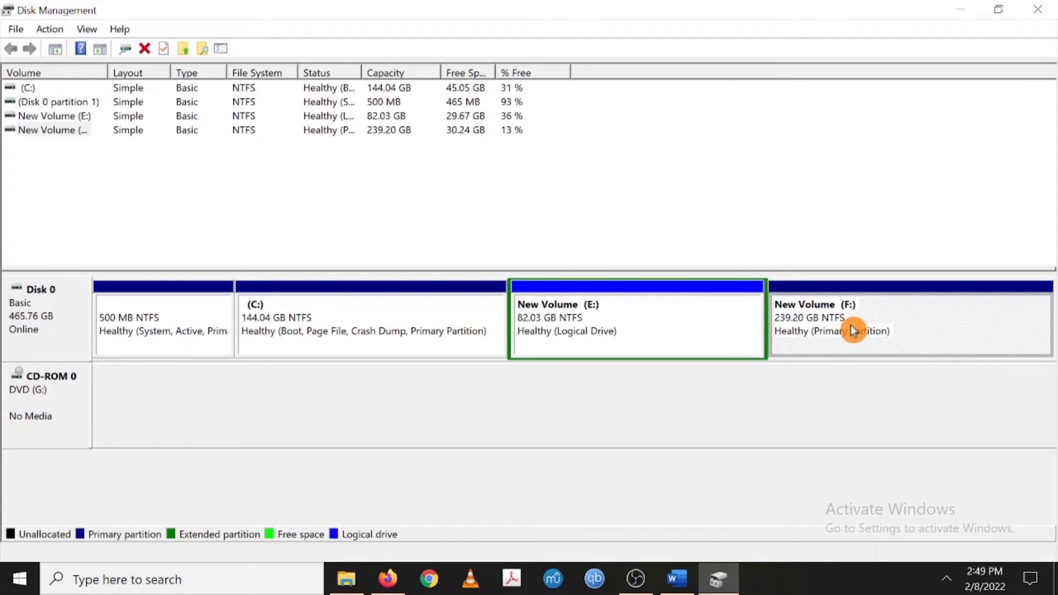
pyautogui.rightClick(853, 331)
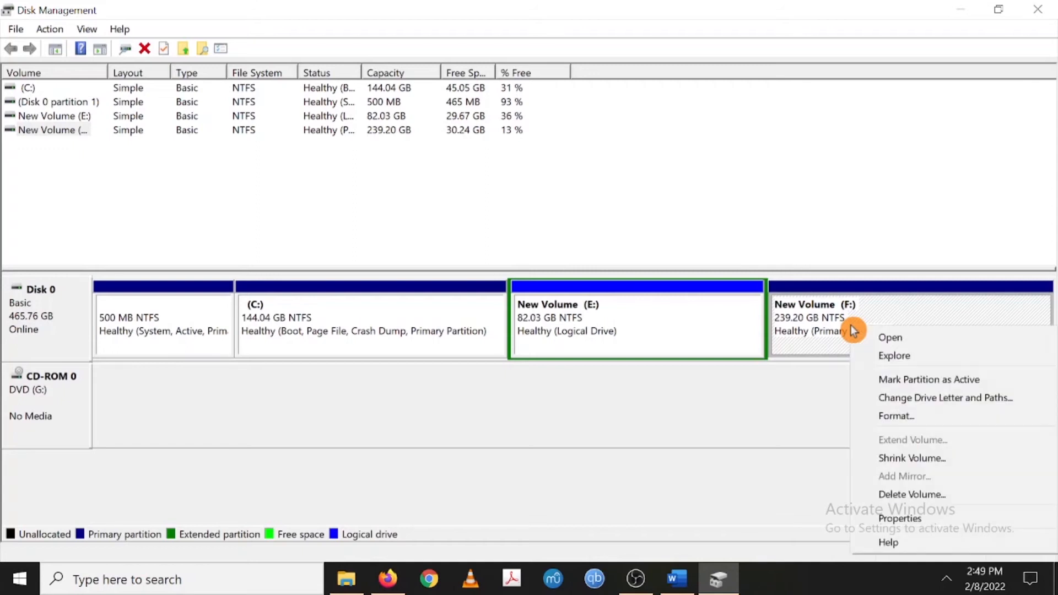
pyautogui.click(901, 456)
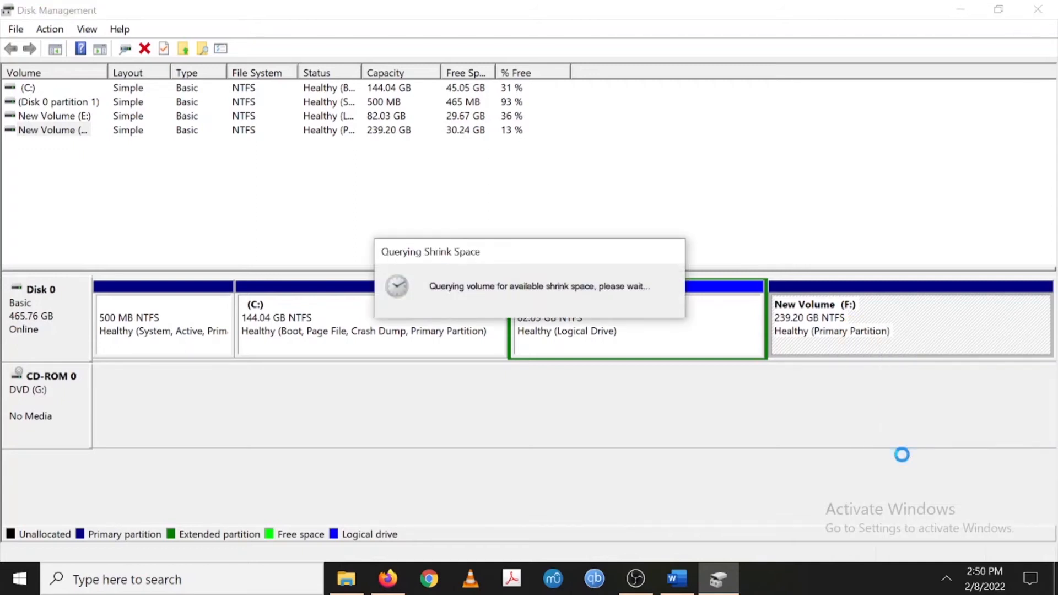
pyautogui.click(604, 389)
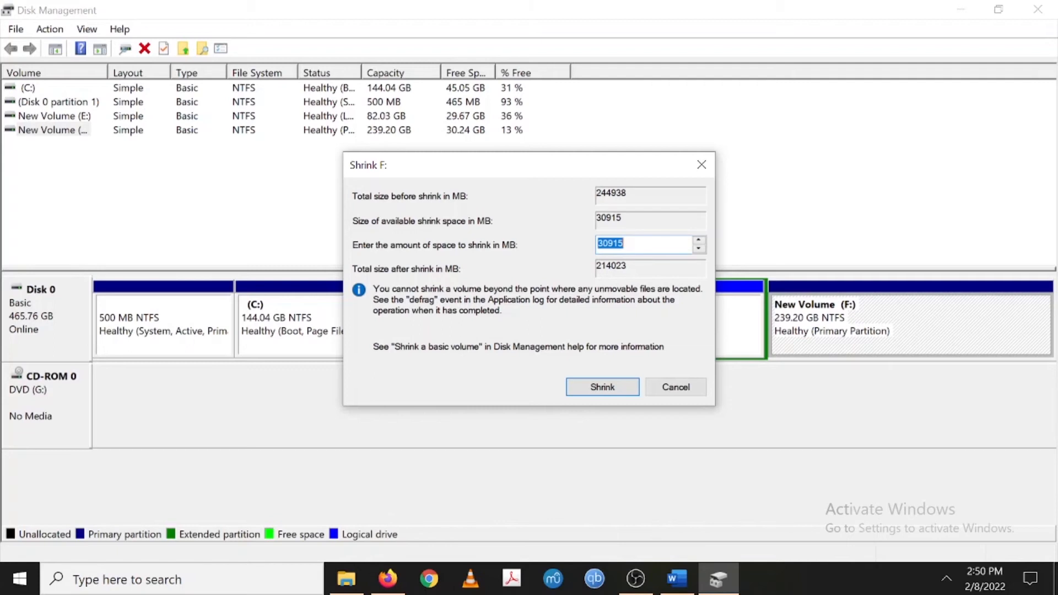
pyautogui.click(608, 243)
pyautogui.press('BackSpace')
pyautogui.press('BackSpace')
pyautogui.write('20')
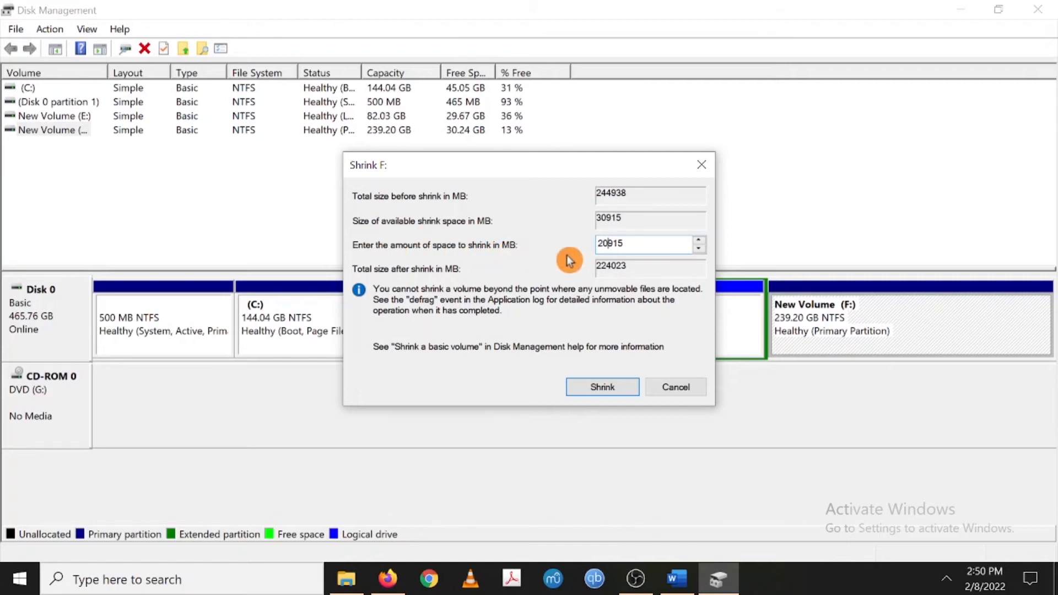
pyautogui.click(625, 243)
pyautogui.press('BackSpace')
pyautogui.press('BackSpace')
pyautogui.press('BackSpace')
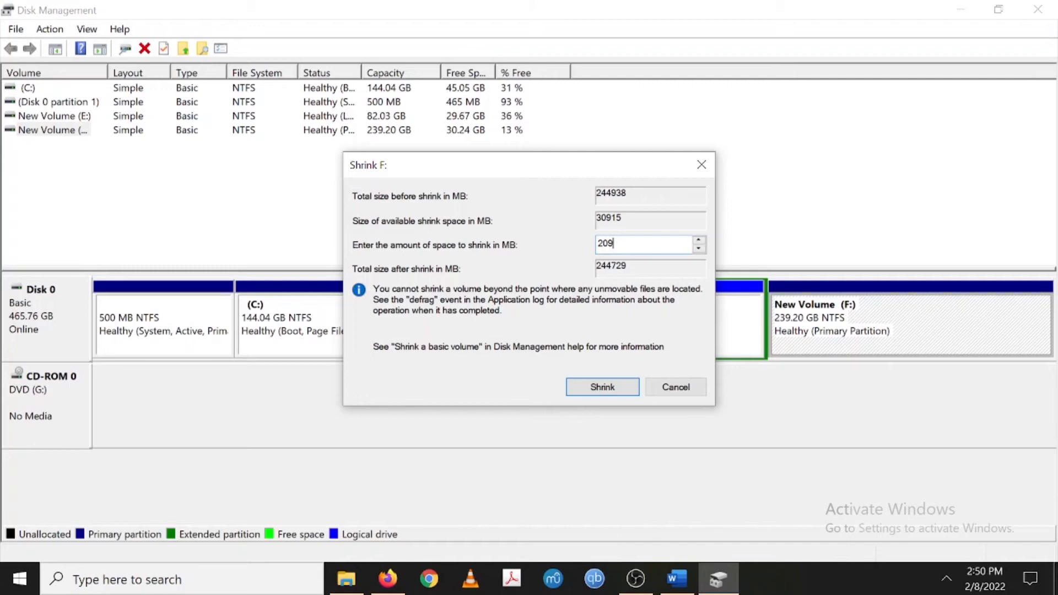
pyautogui.write('0000')
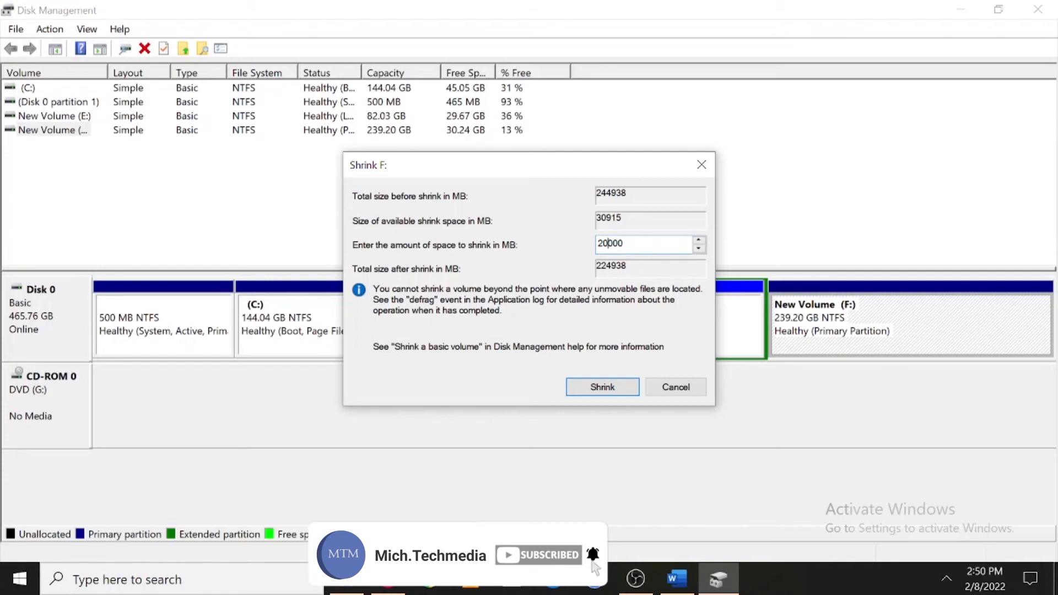
pyautogui.click(601, 385)
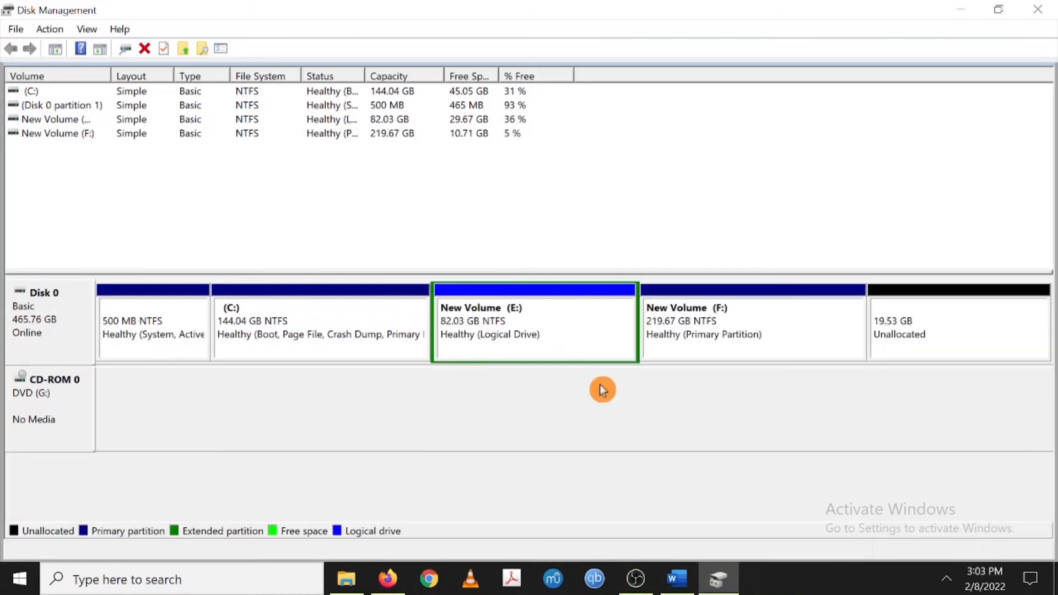
# Start a new simple volume in the unallocated space, accepting the volume size of 19999 MB.
pyautogui.click(947, 329)
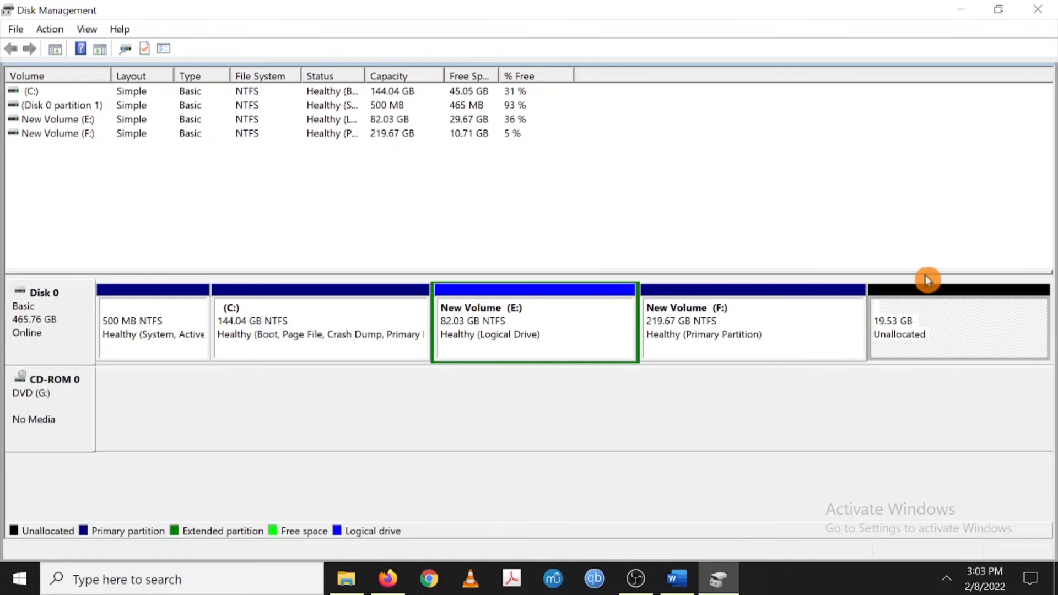
pyautogui.rightClick(926, 323)
pyautogui.click(928, 335)
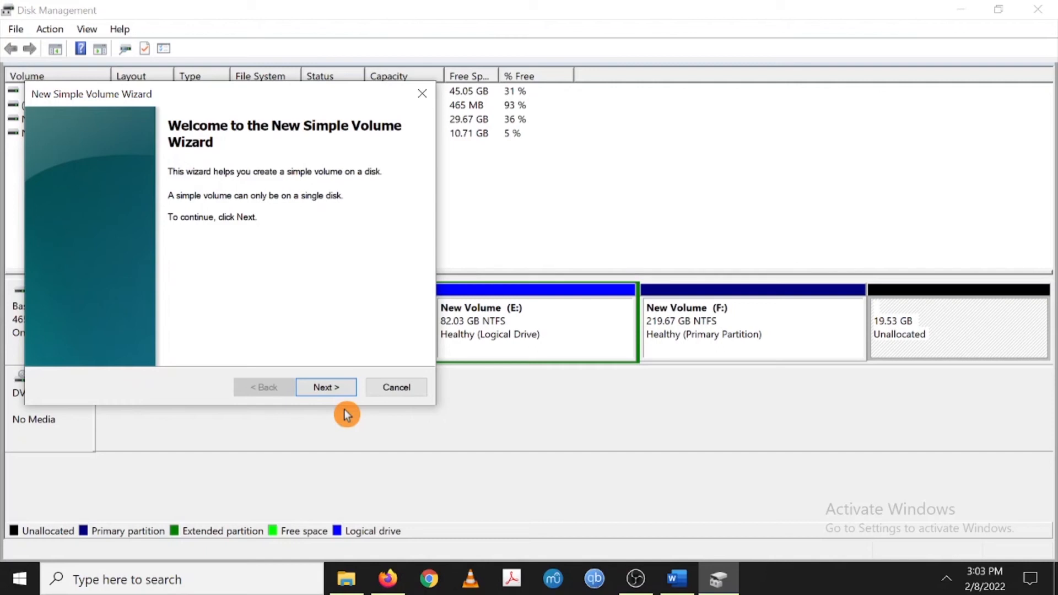
pyautogui.click(330, 390)
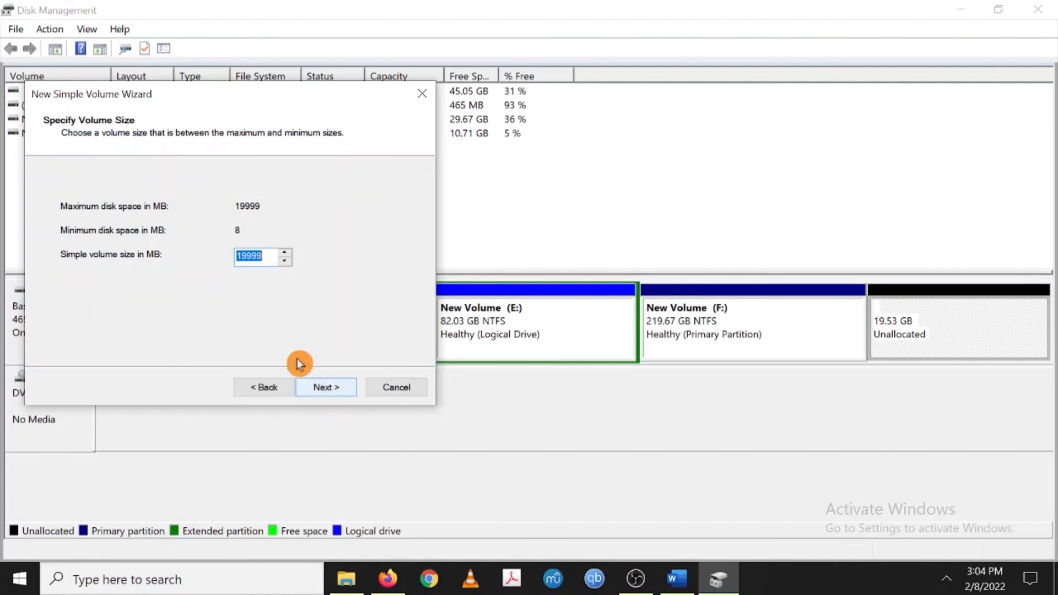
pyautogui.click(336, 389)
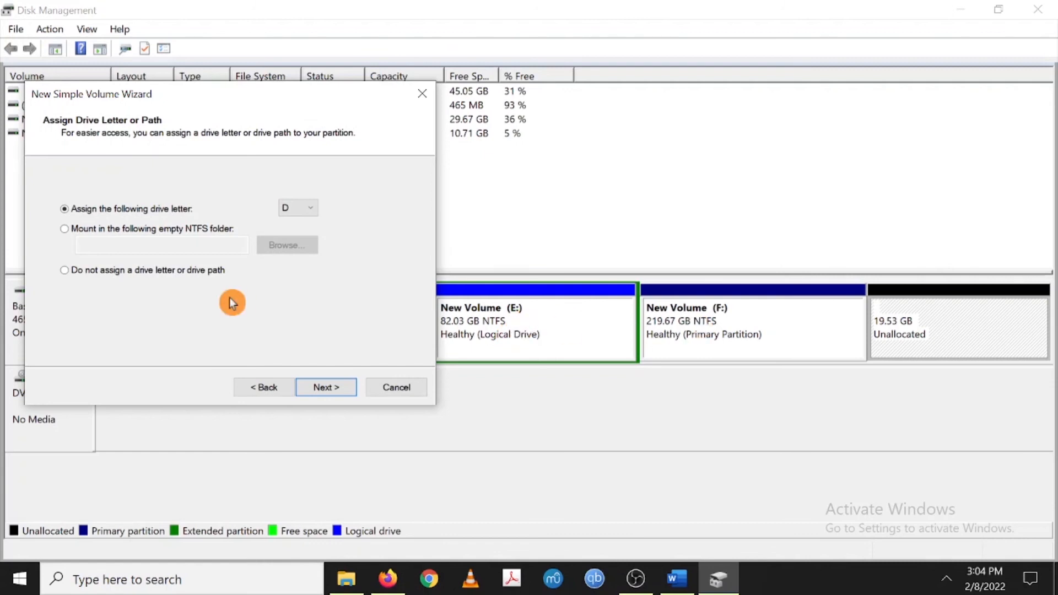
# Assign drive letter M to the new volume and continue to the formatting options.
pyautogui.click(307, 211)
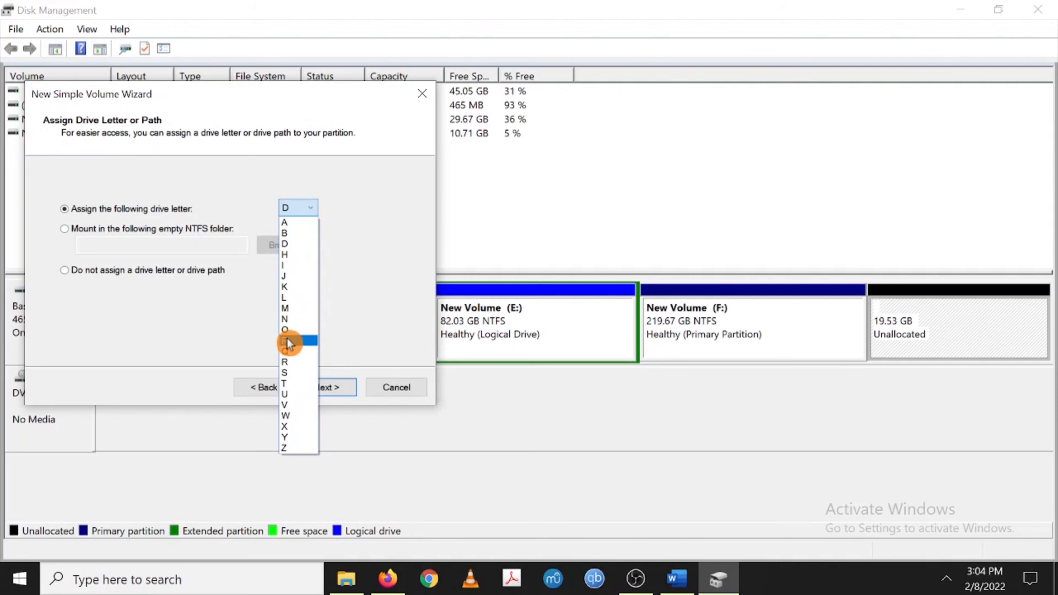
pyautogui.click(287, 308)
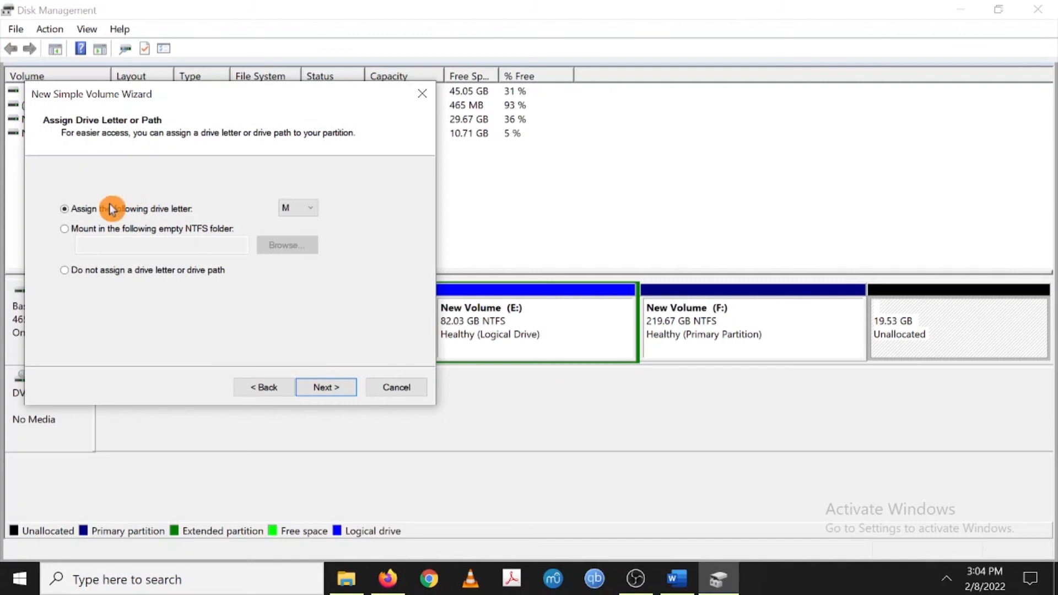
pyautogui.click(332, 391)
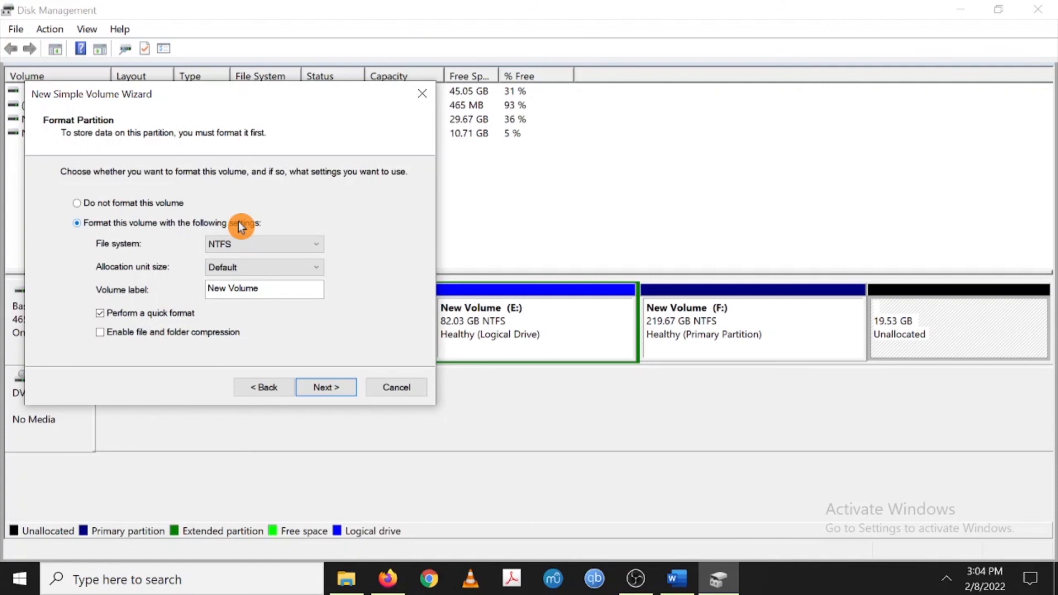
# Format the new volume as NTFS with a first name as its volume label, and complete the wizard.
pyautogui.click(259, 249)
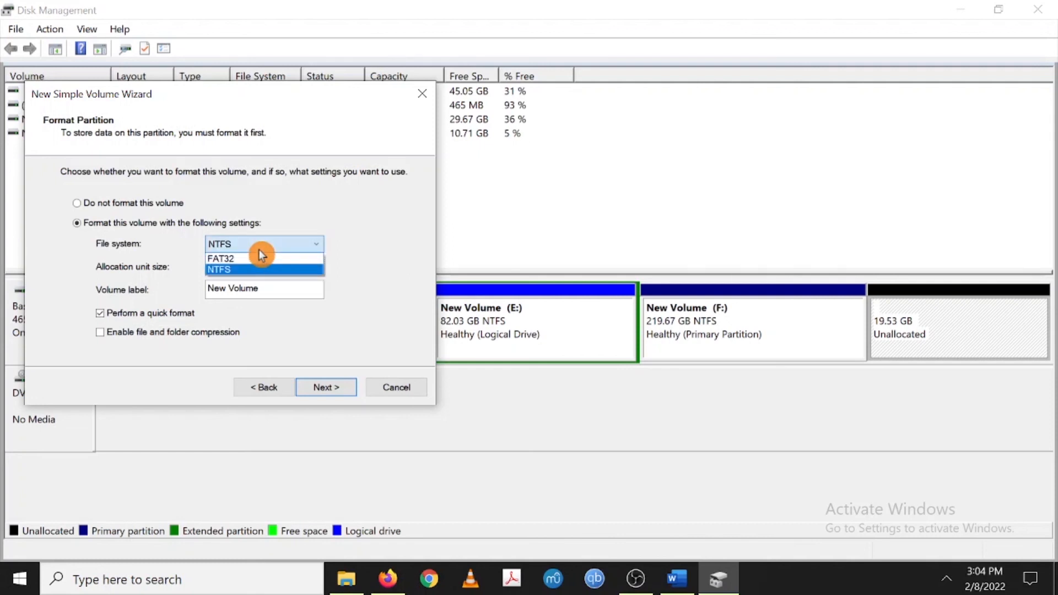
pyautogui.click(249, 268)
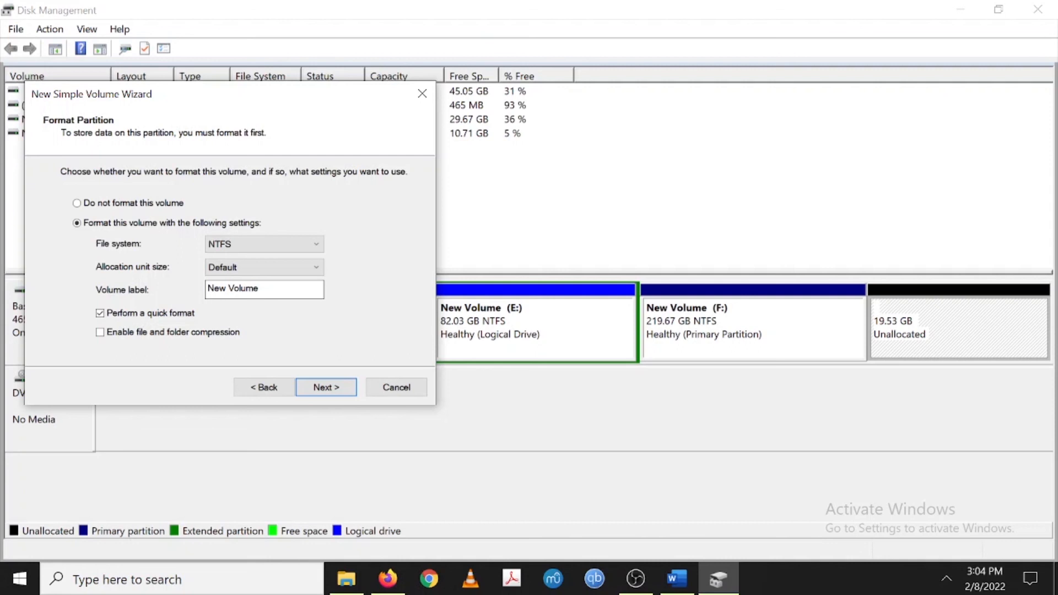
pyautogui.click(261, 288)
pyautogui.press('BackSpace')
pyautogui.press('BackSpace')
pyautogui.press('BackSpace')
pyautogui.press('BackSpace')
pyautogui.press('BackSpace')
pyautogui.press('BackSpace')
pyautogui.press('BackSpace')
pyautogui.press('BackSpace')
pyautogui.press('BackSpace')
pyautogui.press('BackSpace')
pyautogui.write('mike')
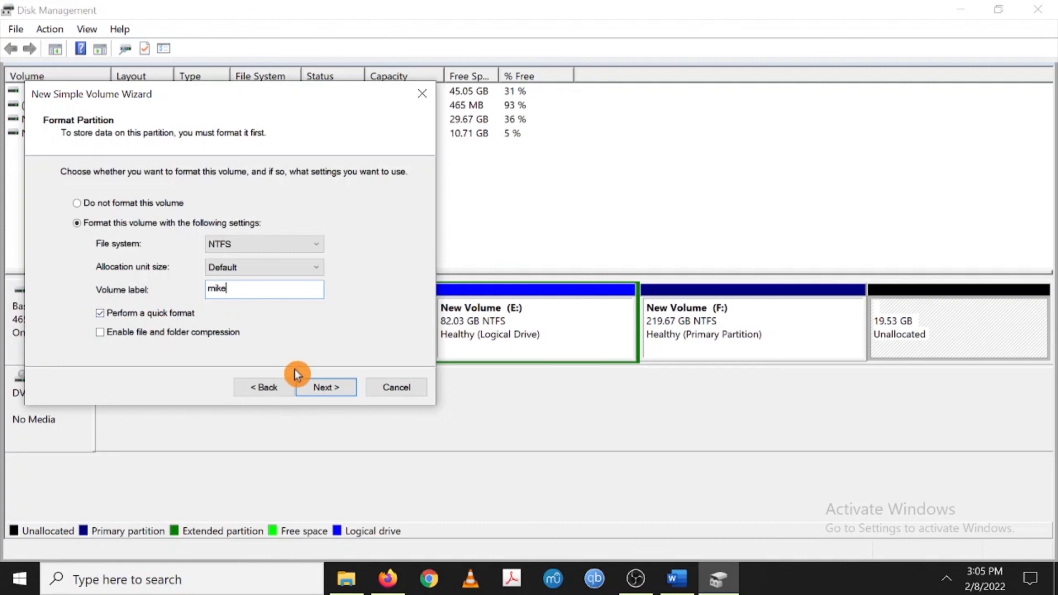
pyautogui.click(322, 388)
pyautogui.click(324, 388)
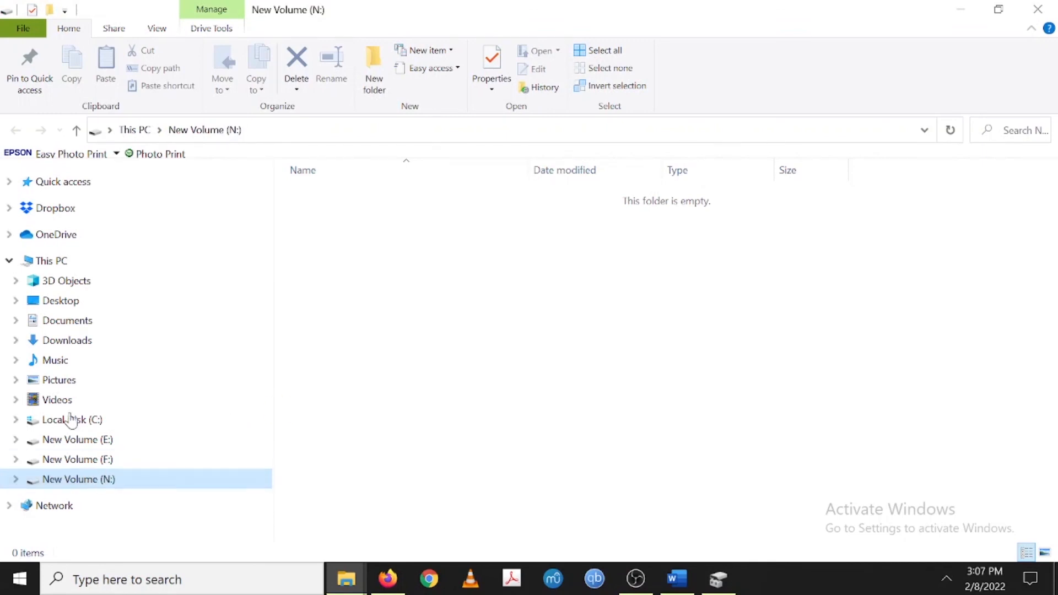
# Show This PC and select the New Volume (N:) drive to check its size.
pyautogui.click(44, 260)
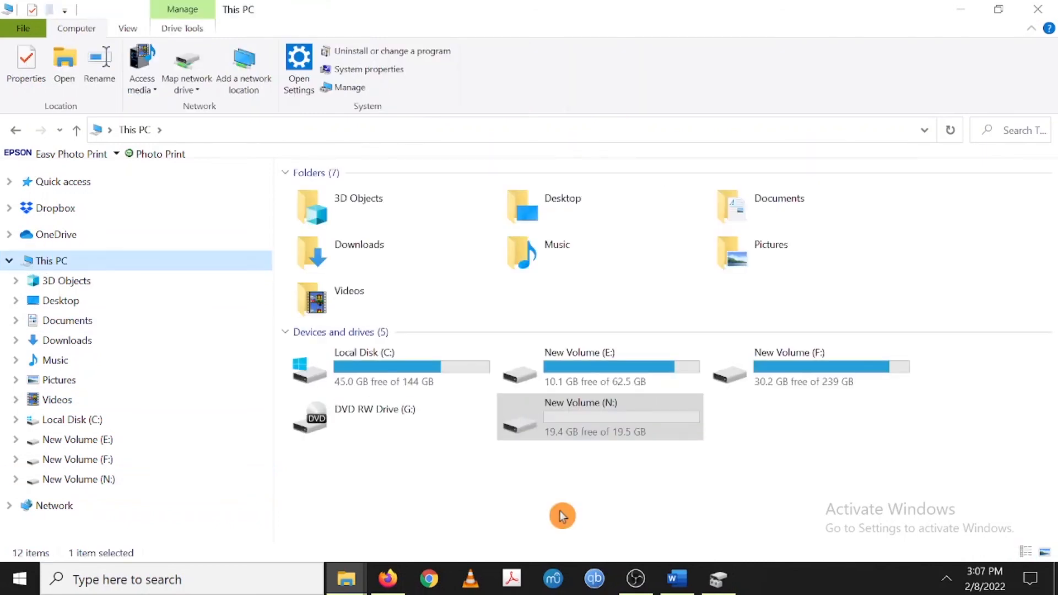
pyautogui.click(629, 431)
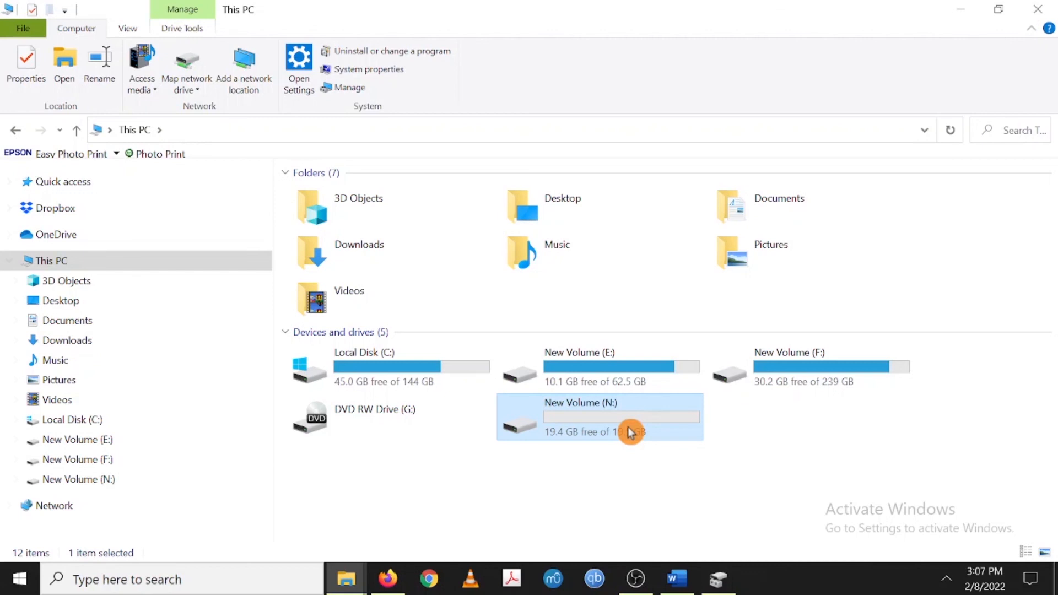